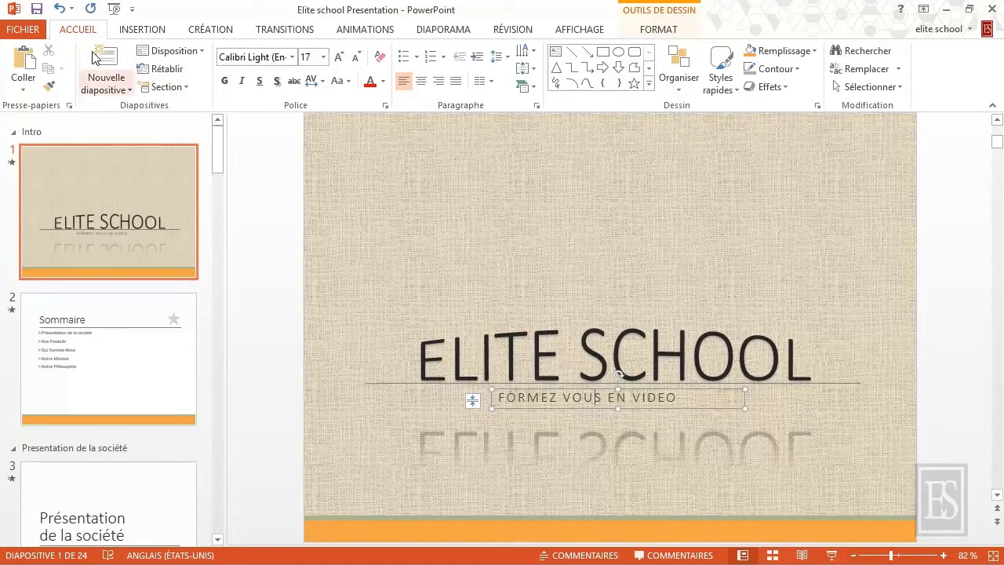
Browse the Insertion, Création, Transitions, Animations and Diaporama tabs, ending back on Insertion.
click(151, 31)
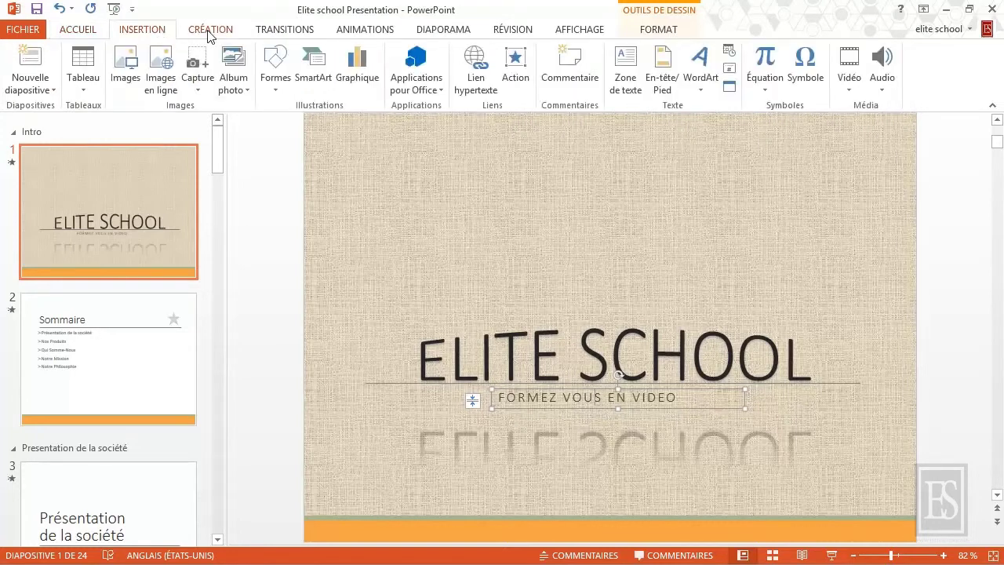
click(204, 32)
click(284, 31)
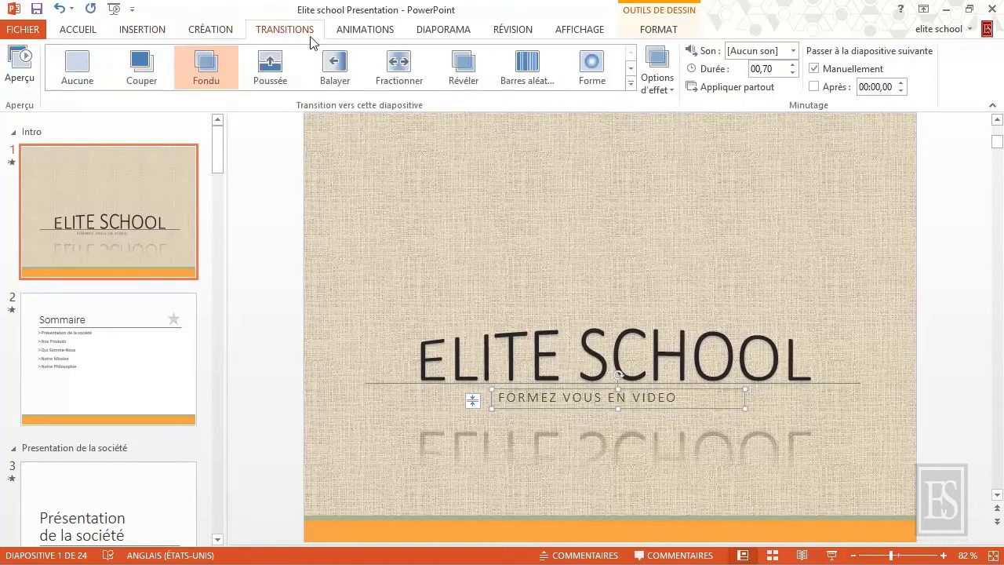
click(356, 33)
click(444, 33)
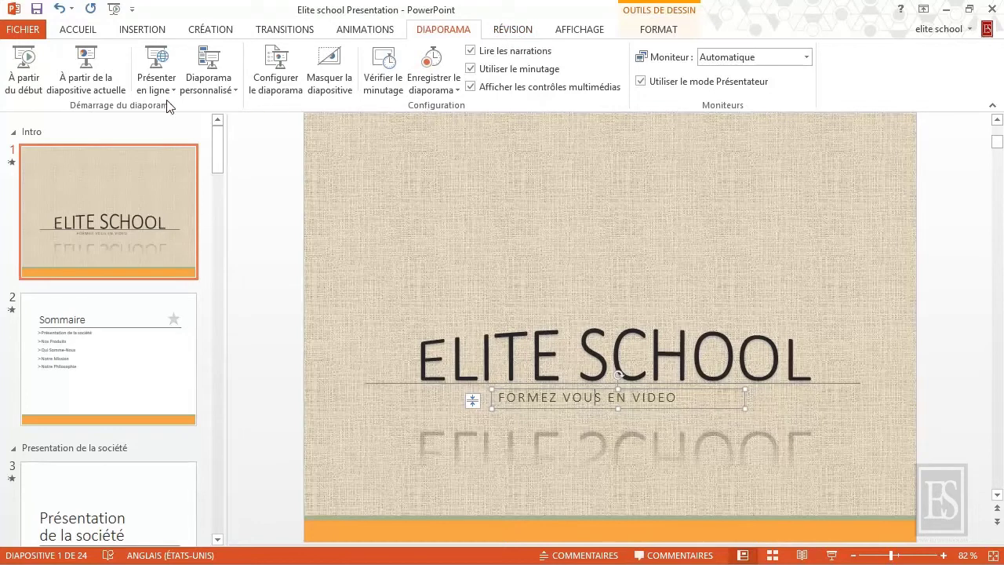
click(143, 29)
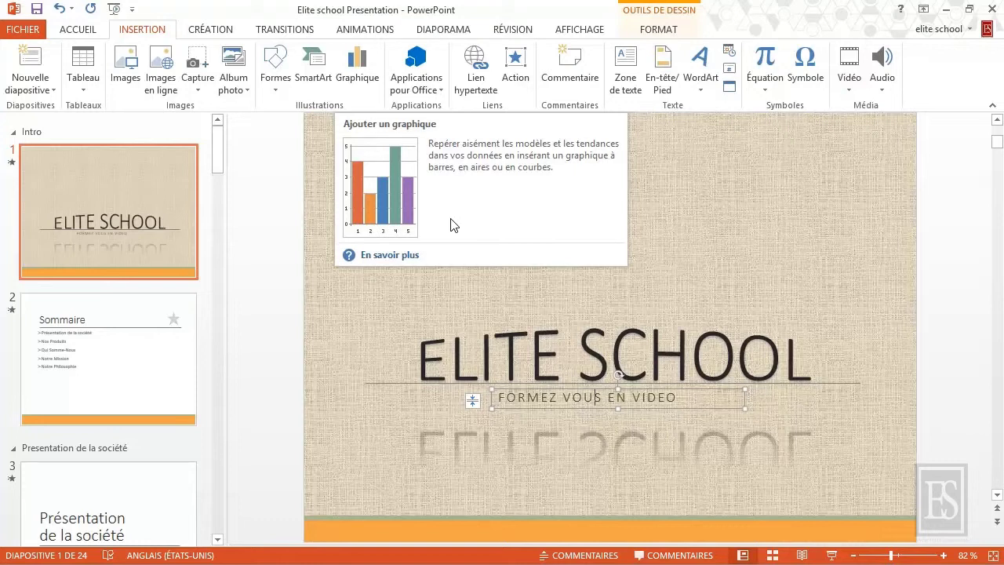
click(28, 36)
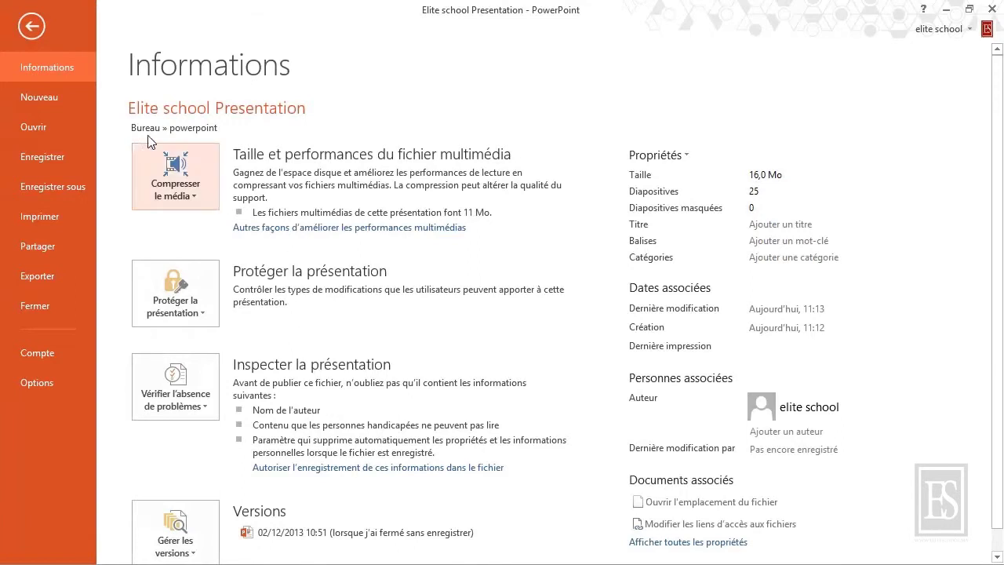
scroll(299, 325, down, 1)
scroll(301, 345, up, 1)
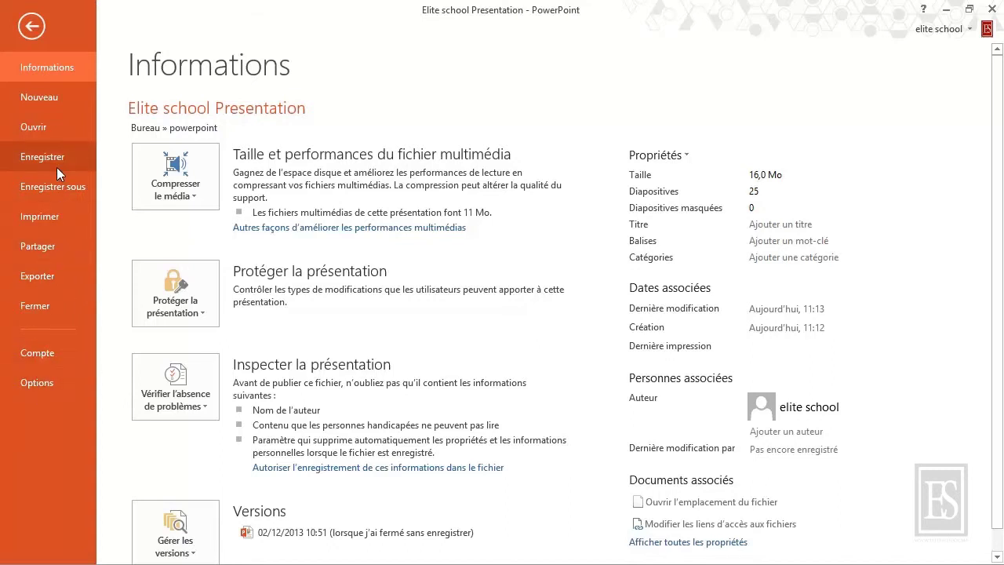
click(32, 27)
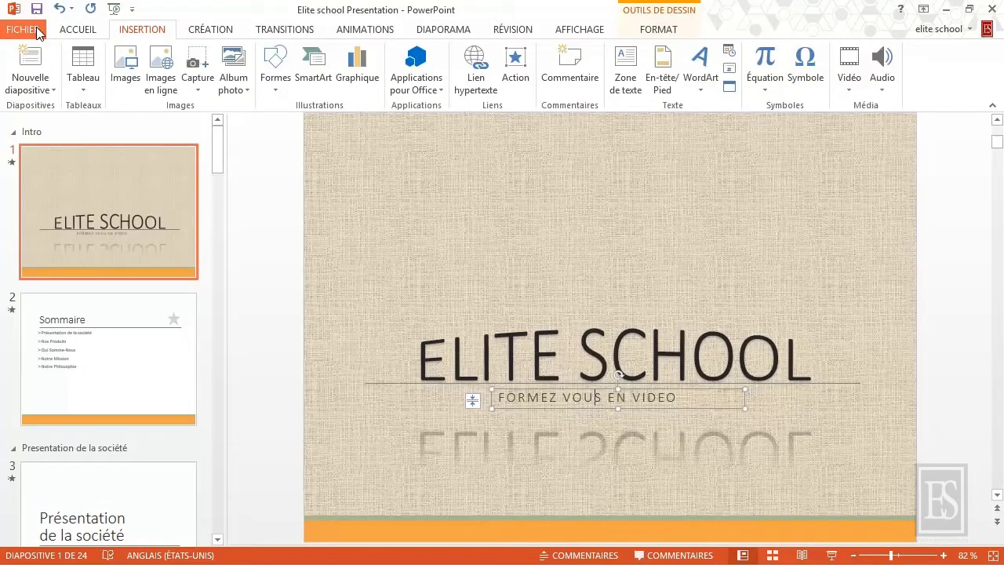
Return to the Accueil tab and view the Police dialog's font settings, cancelling without changes.
click(77, 32)
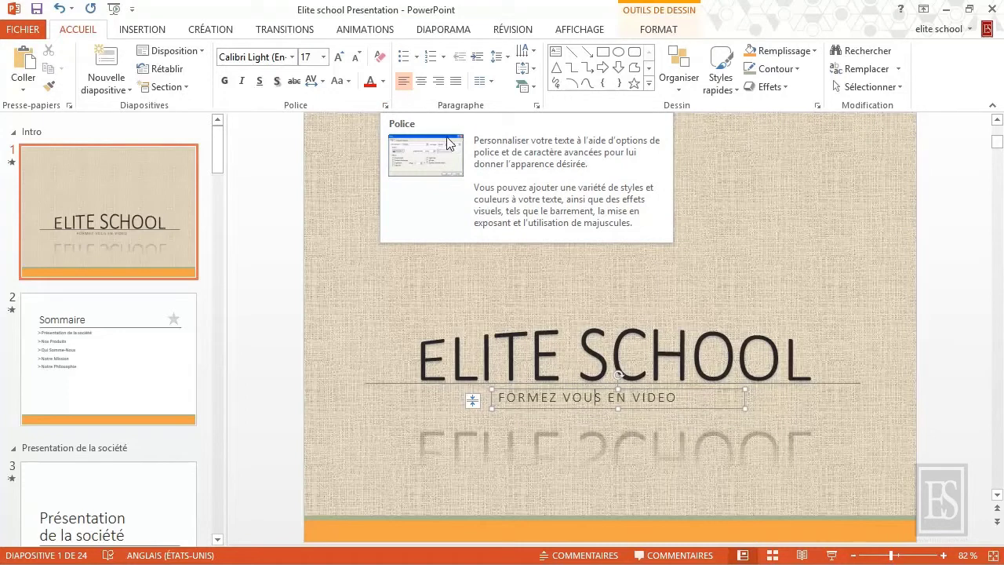
click(385, 106)
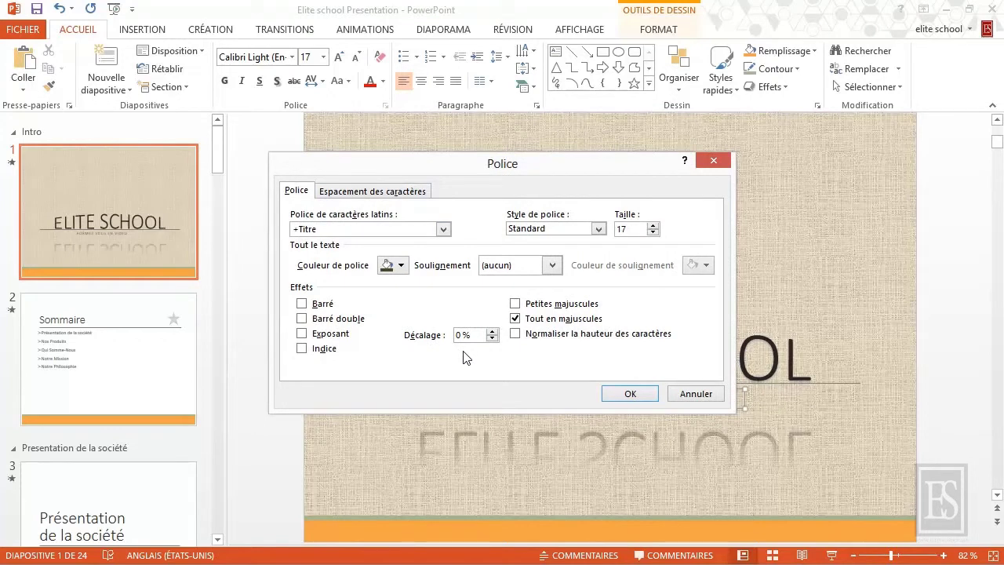
click(690, 394)
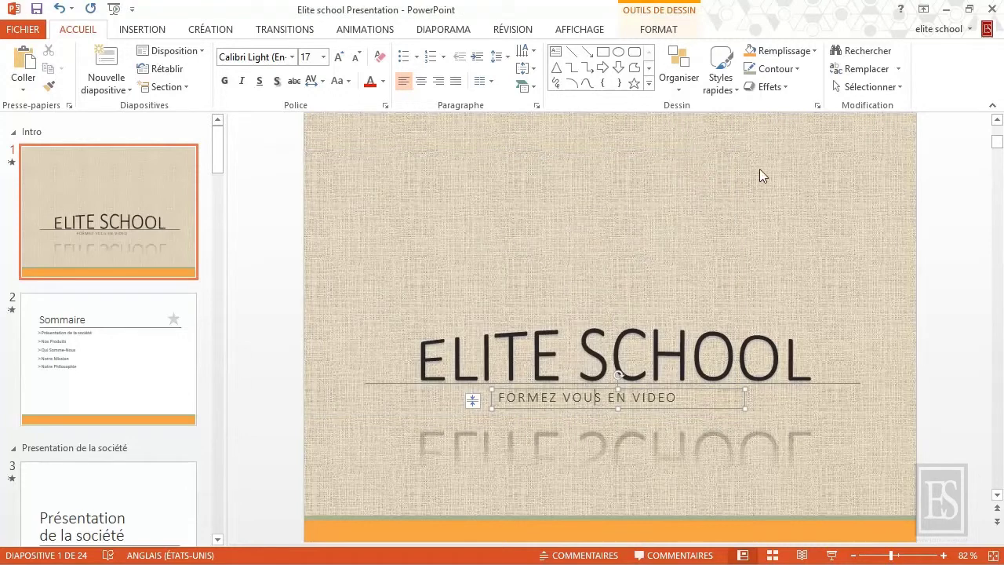
click(926, 21)
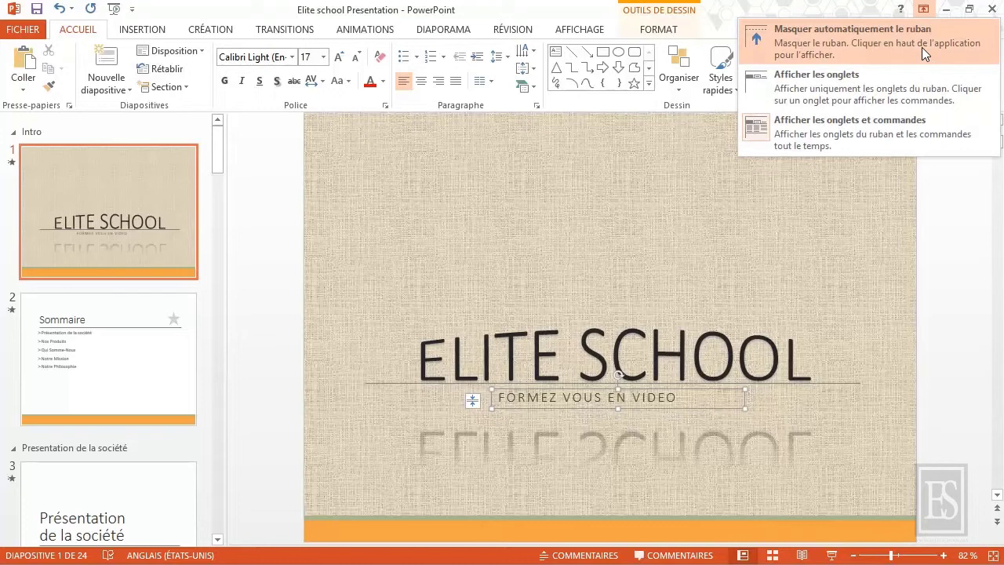
click(922, 54)
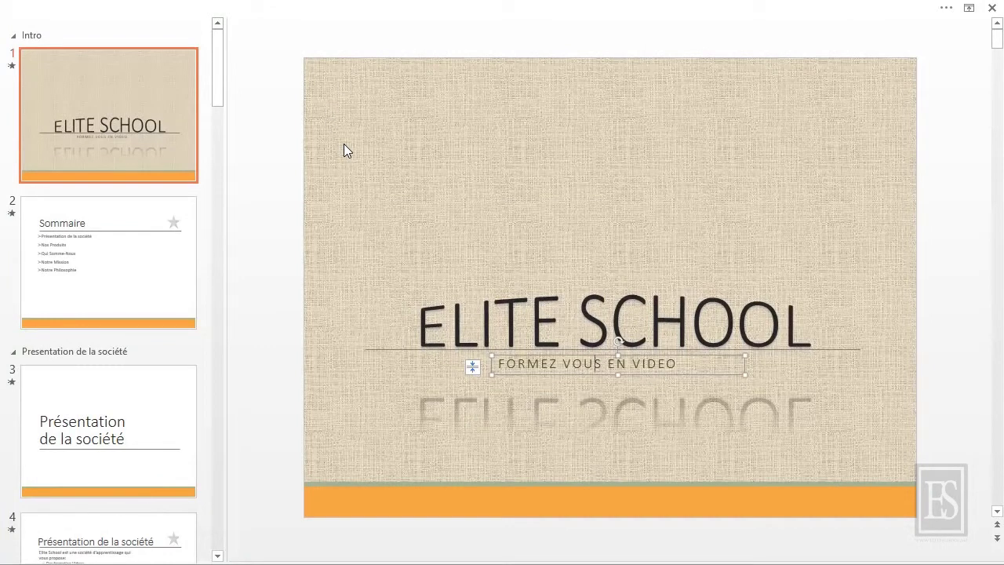
click(440, 14)
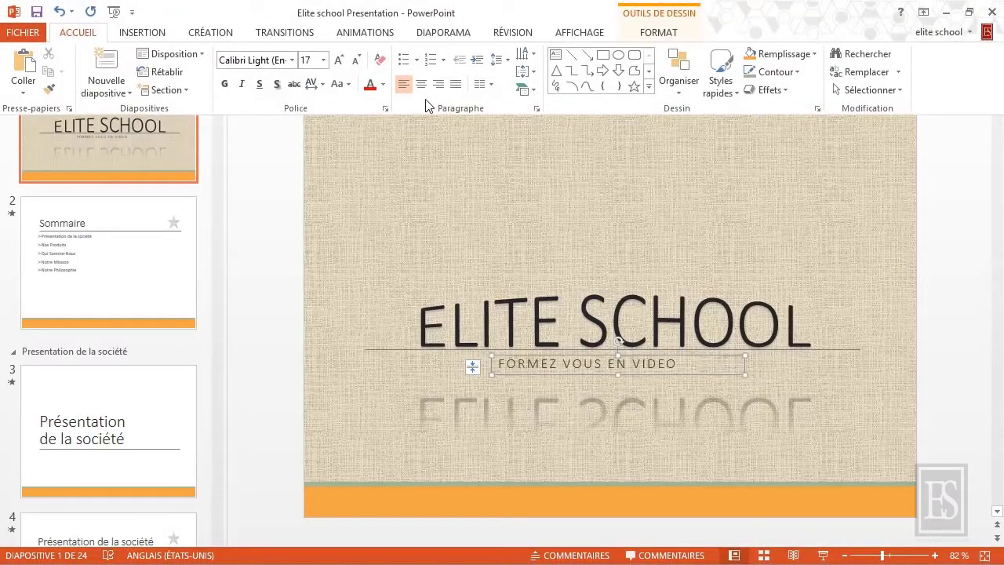
click(923, 12)
click(873, 83)
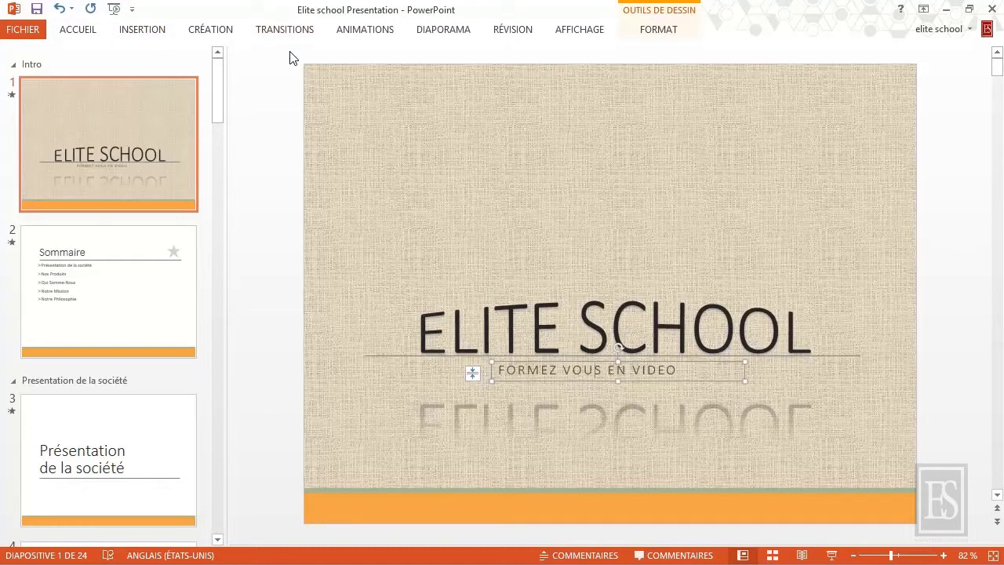
click(91, 35)
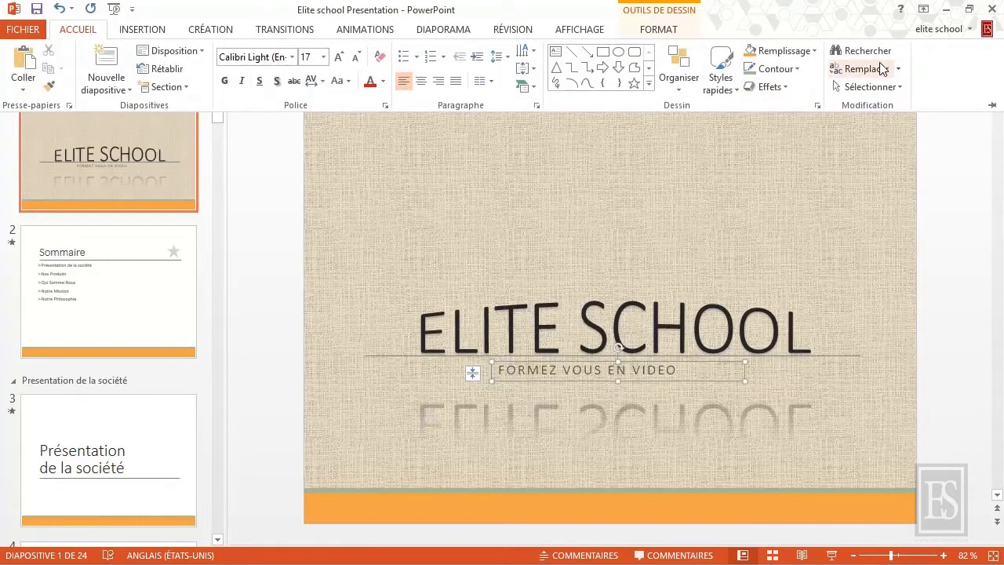
click(922, 10)
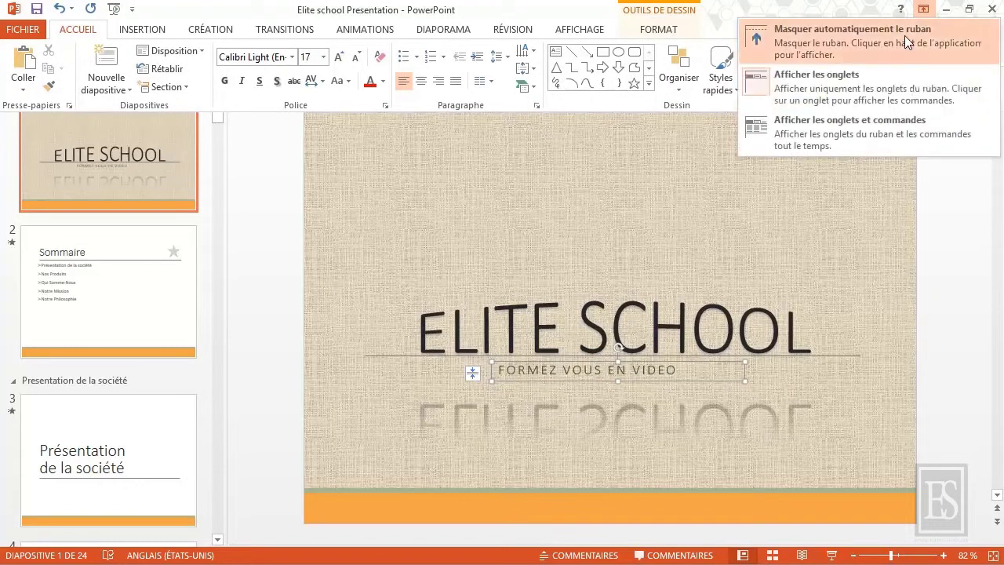
click(874, 119)
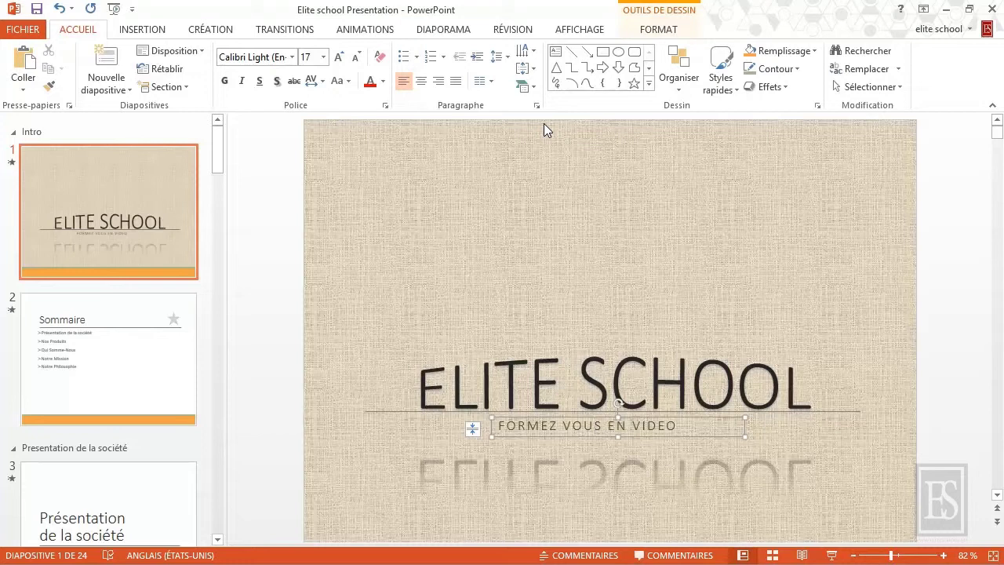
right_click(927, 92)
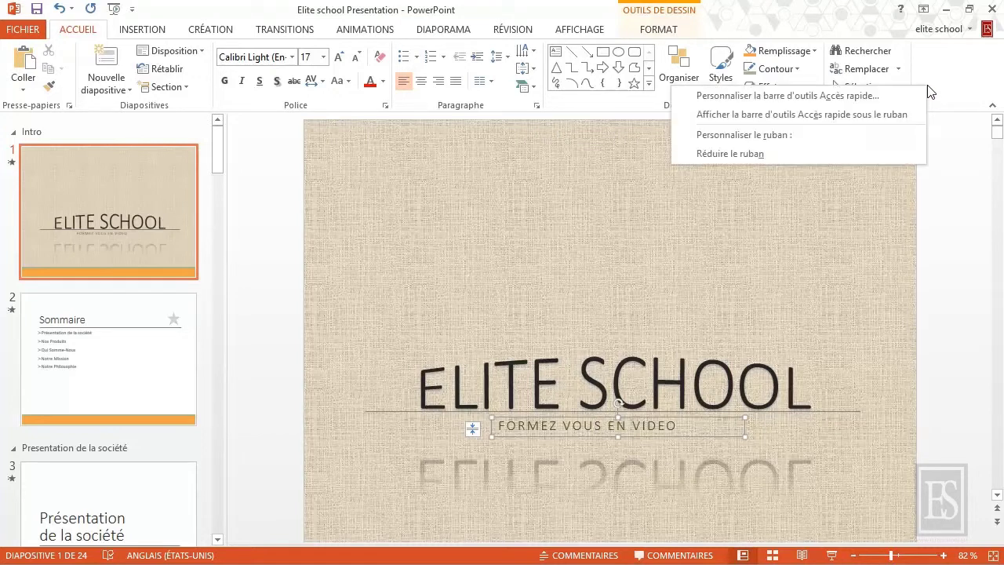
click(781, 136)
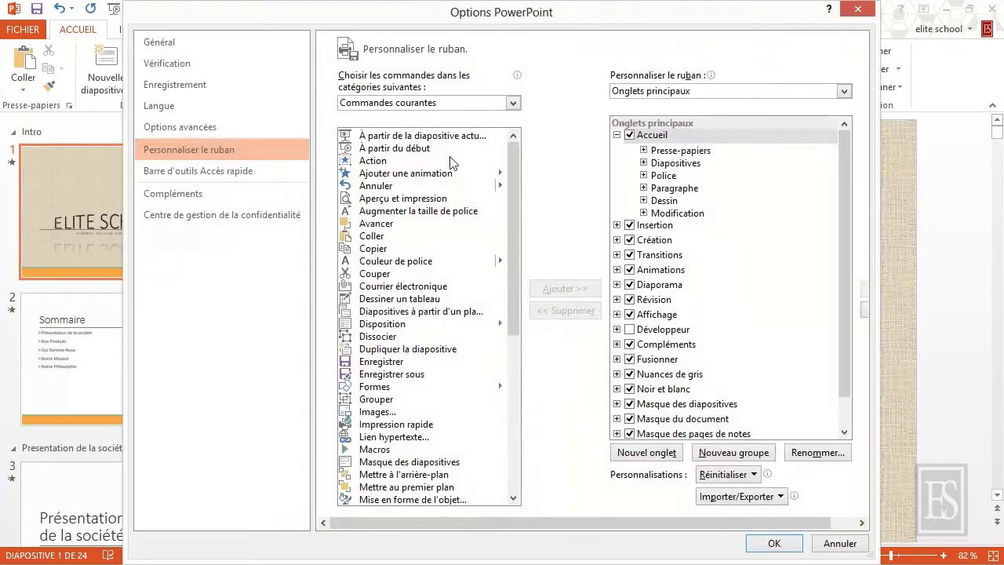
scroll(464, 382, down, 3)
scroll(467, 392, down, 1)
scroll(470, 424, up, 4)
click(831, 542)
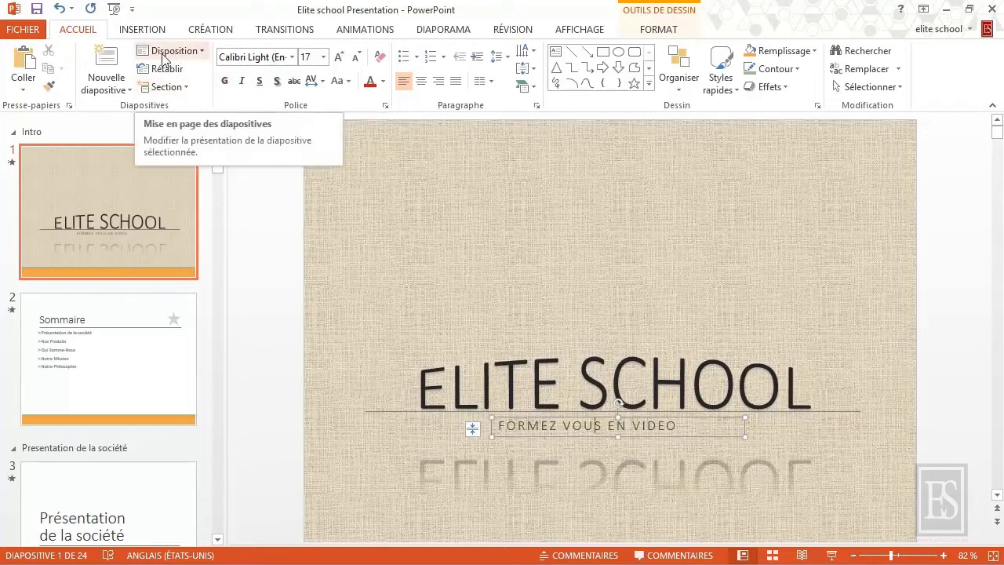
mouse_move(106, 76)
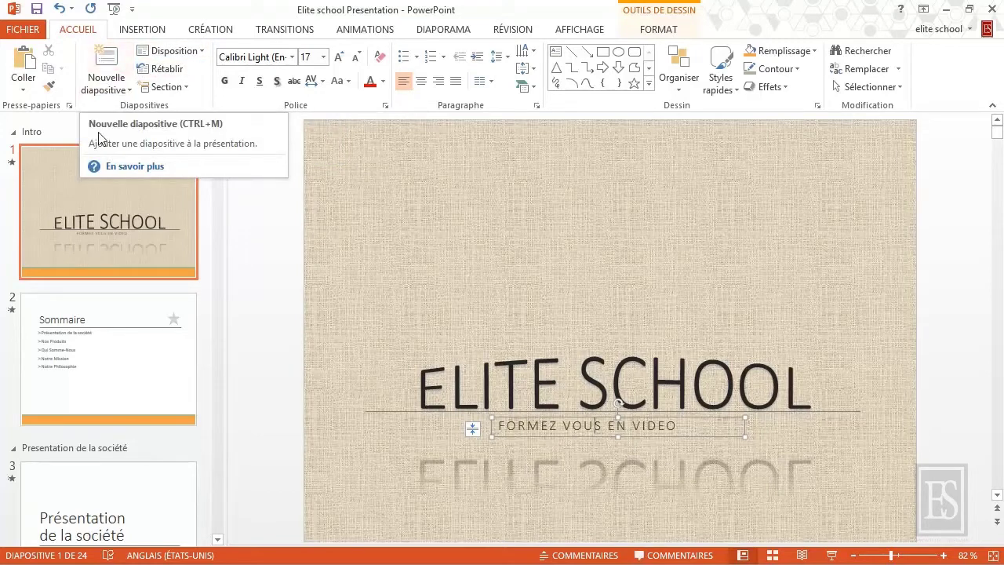
click(146, 167)
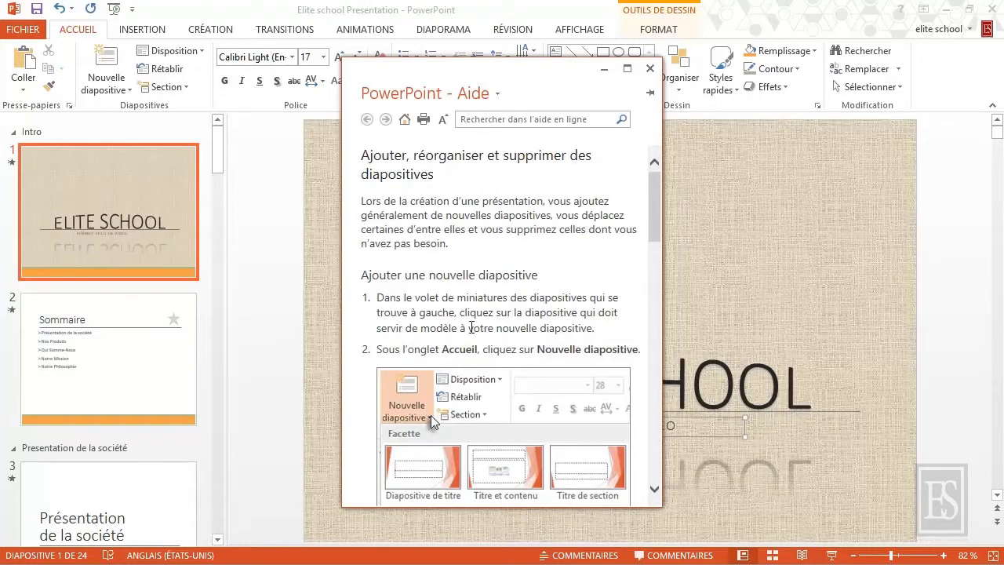
scroll(550, 189, down, 5)
scroll(549, 189, down, 3)
scroll(531, 437, down, 3)
scroll(532, 437, down, 2)
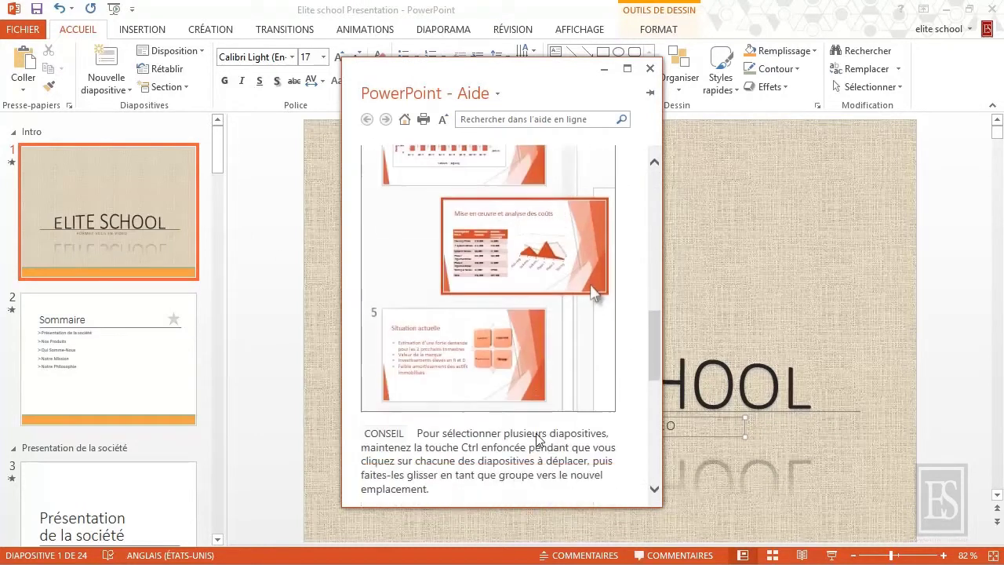
scroll(535, 432, up, 5)
scroll(535, 432, up, 4)
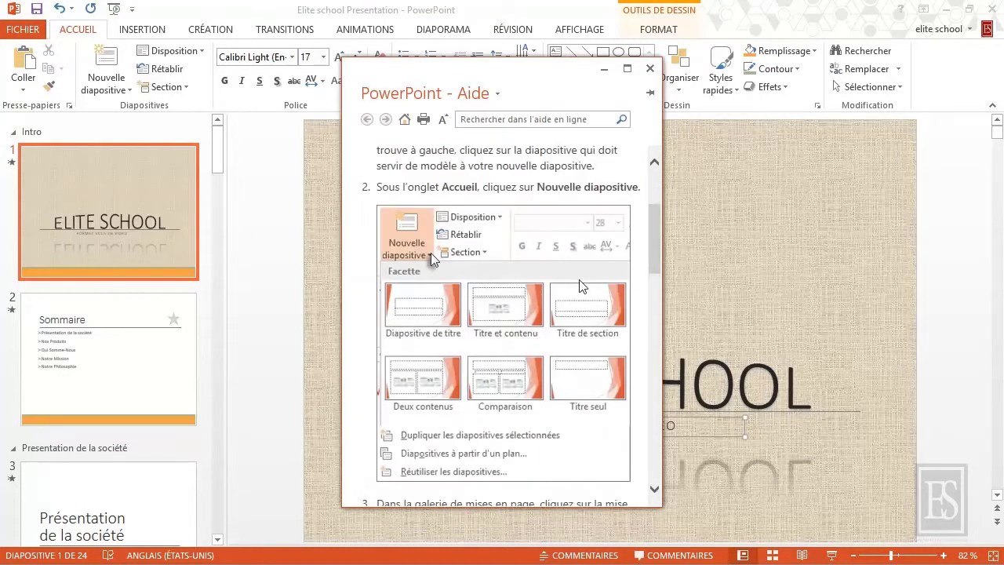
click(649, 69)
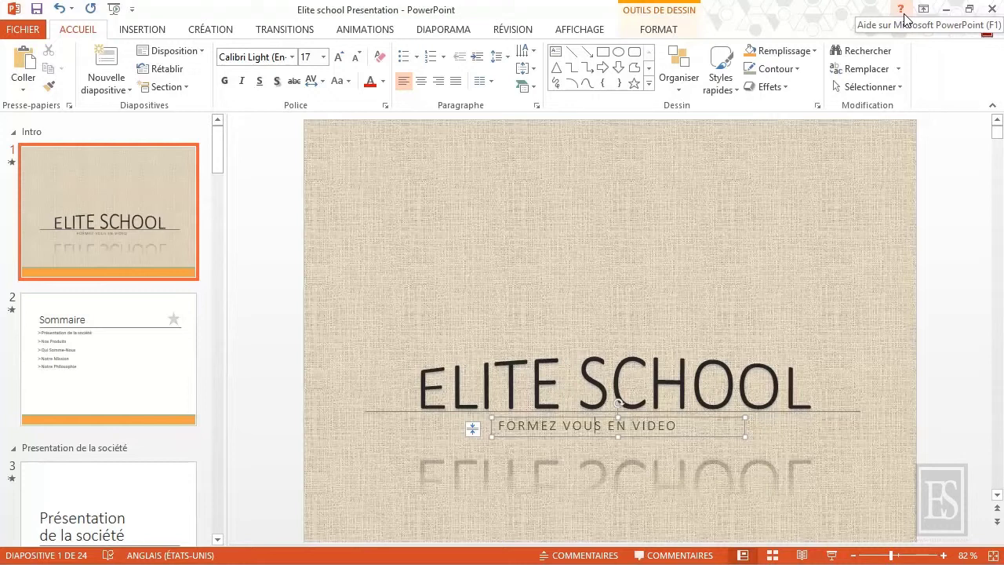
Open the PowerPoint Aide home page and put the cursor in its search box.
click(902, 12)
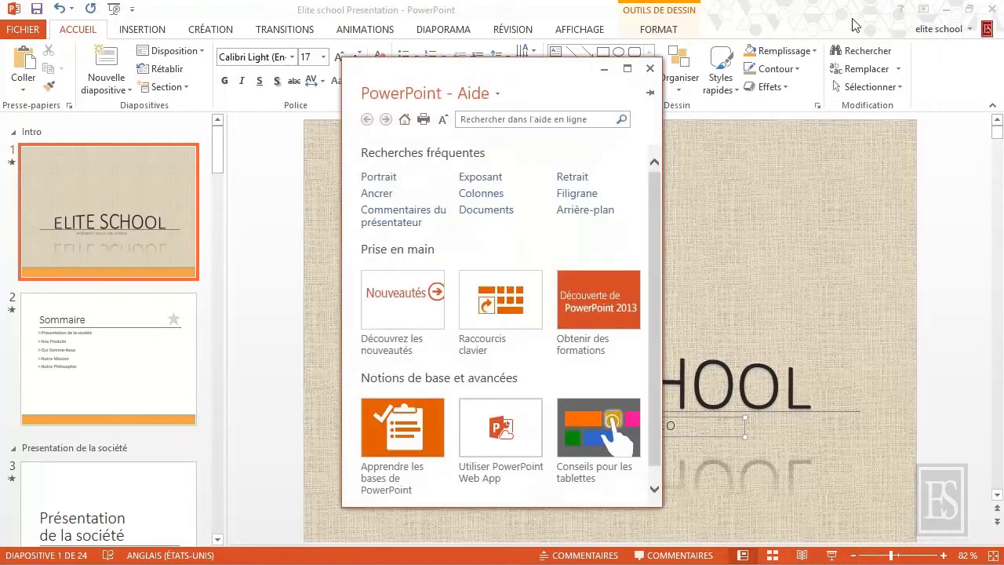
scroll(436, 343, down, 1)
scroll(435, 342, up, 1)
click(523, 124)
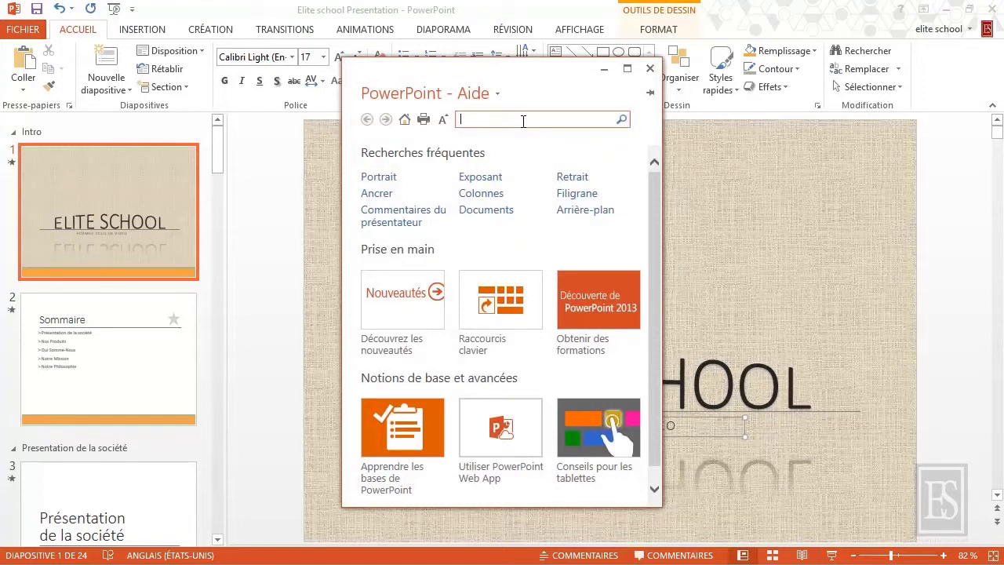